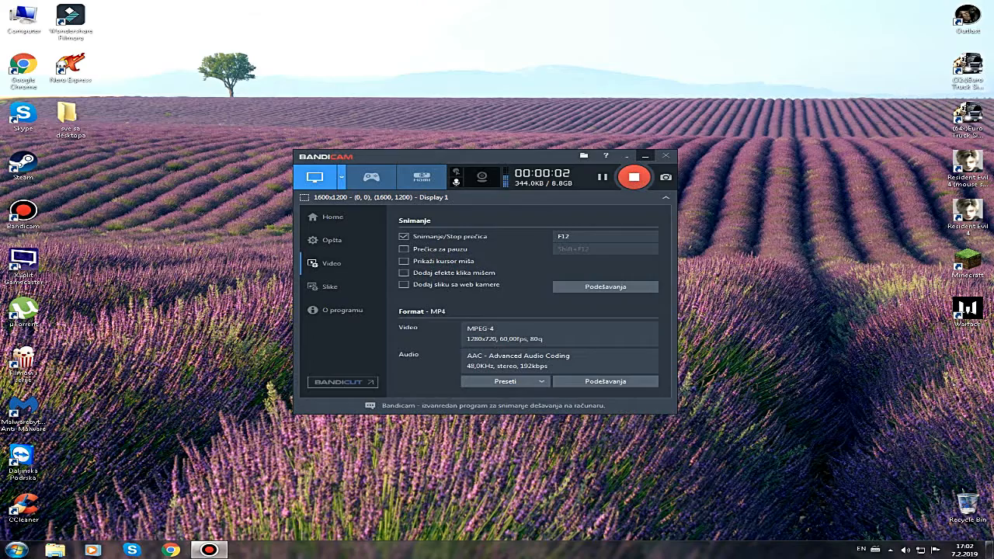
# Step: Search Google for xsplit in Chrome and open the official XSplit website
pyautogui.click(645, 156)
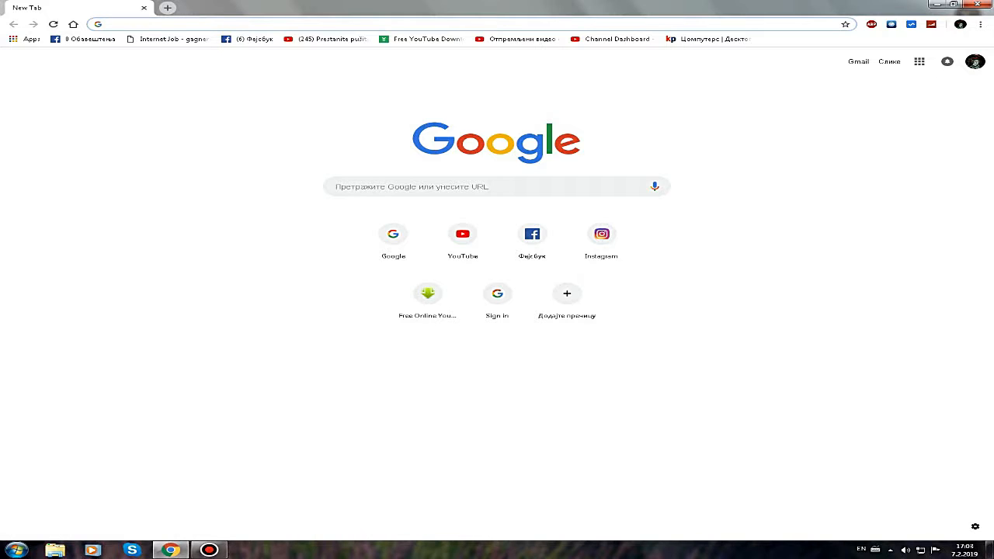
pyautogui.click(392, 237)
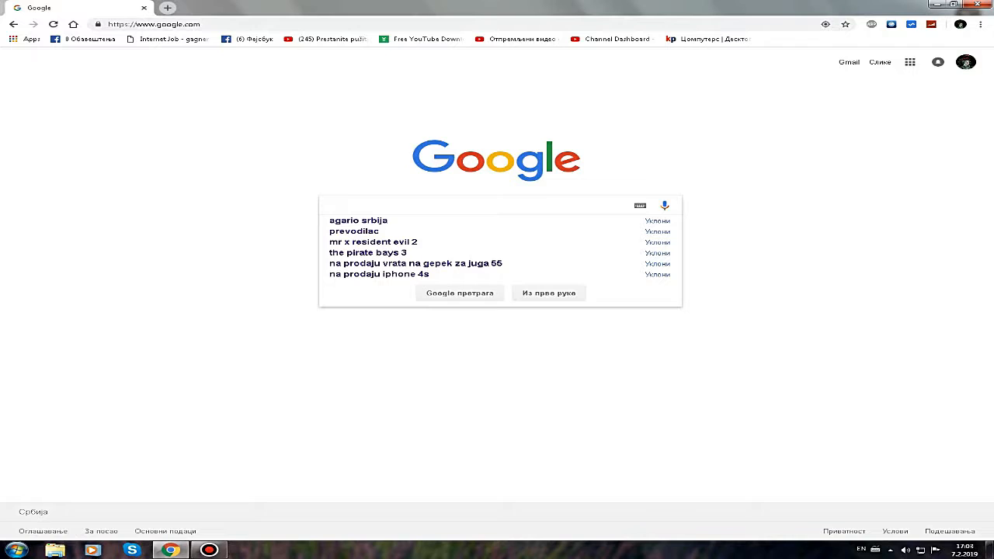
pyautogui.write('x')
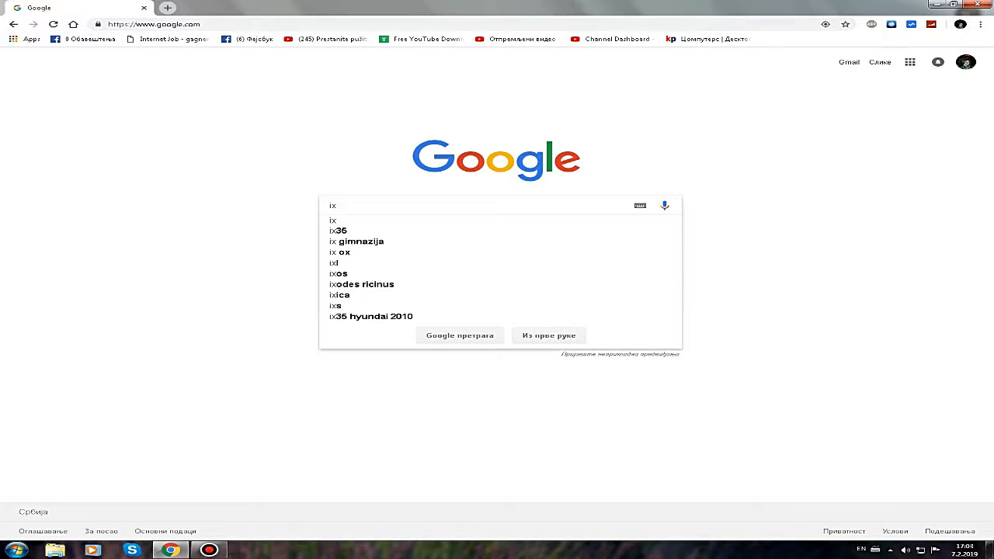
pyautogui.write('plit')
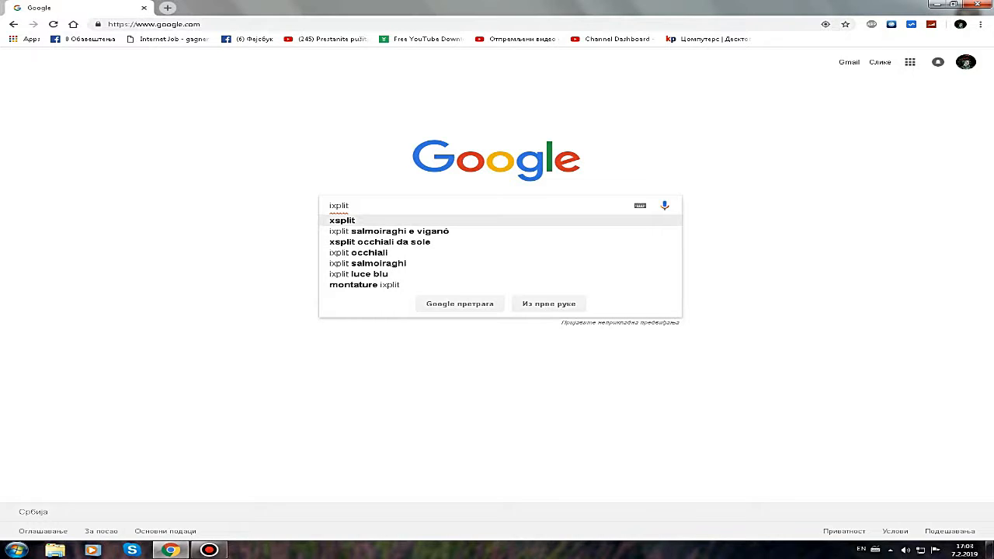
pyautogui.click(342, 220)
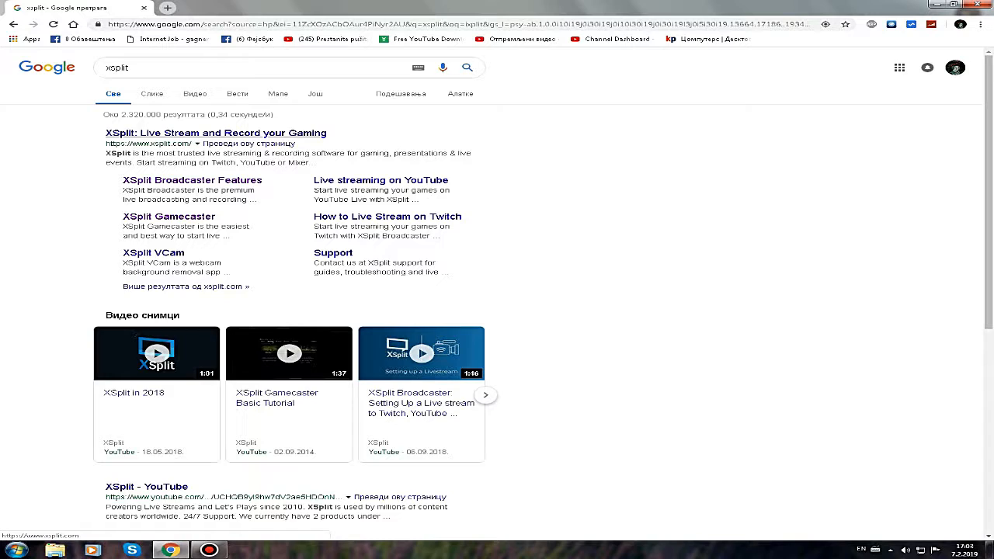
pyautogui.click(216, 133)
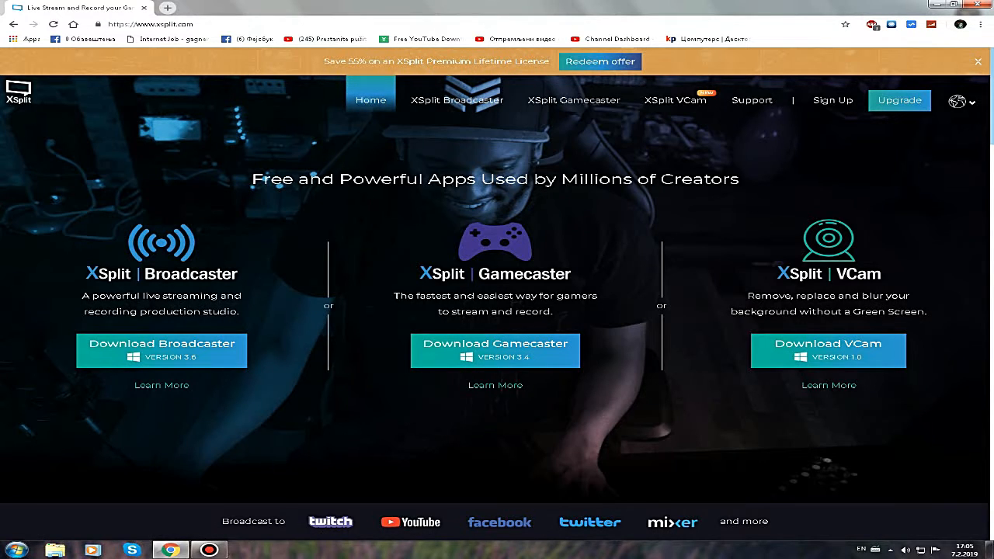
# Step: Leave the browser, launch XSplit Gamecaster from the desktop, and go through its Accounts page to the Settings
pyautogui.press('super+Down')
pyautogui.press('super+Down')
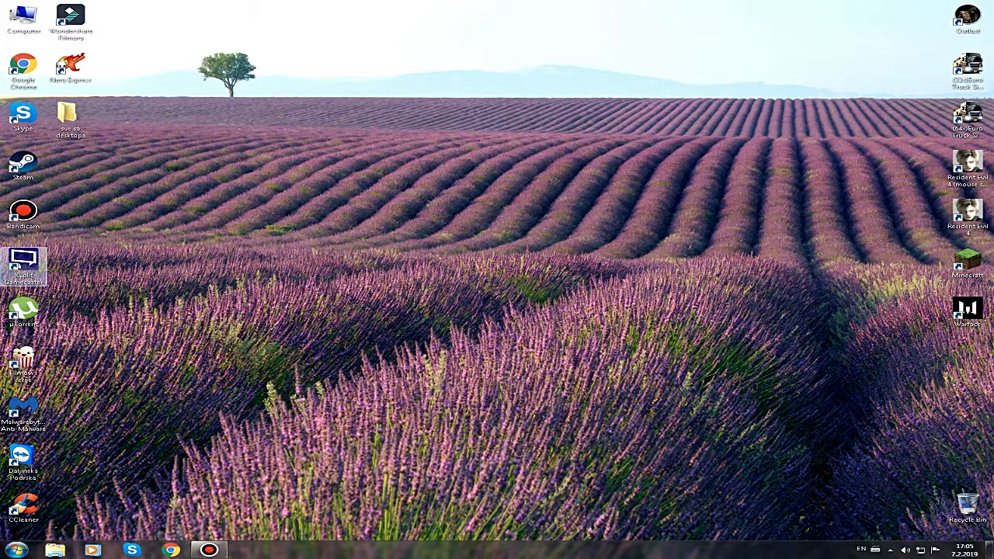
pyautogui.click(23, 266)
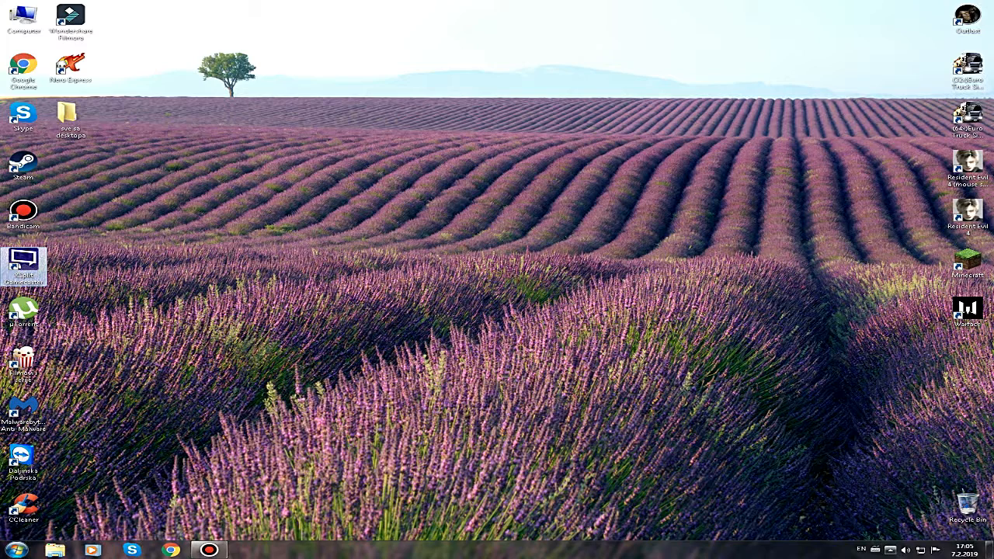
pyautogui.click(891, 549)
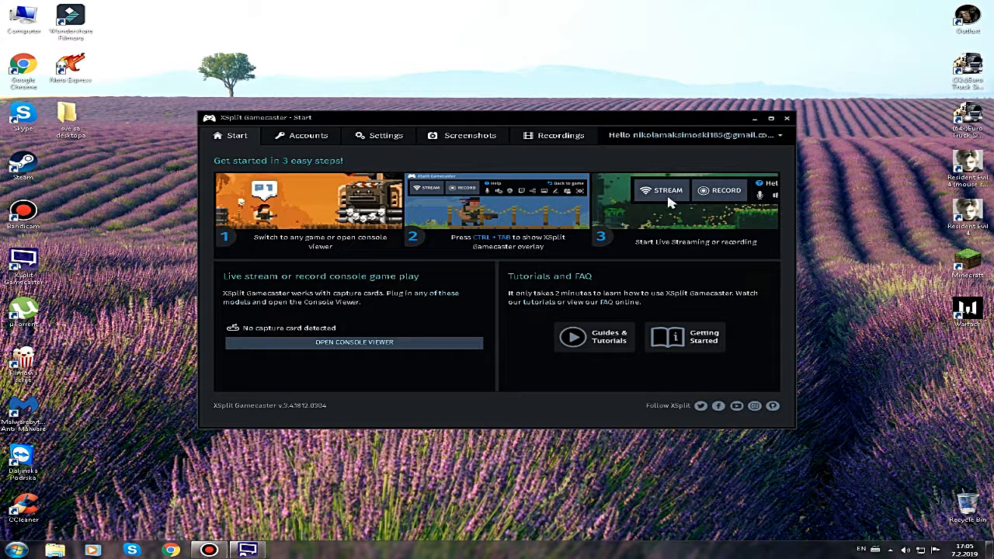
pyautogui.click(308, 135)
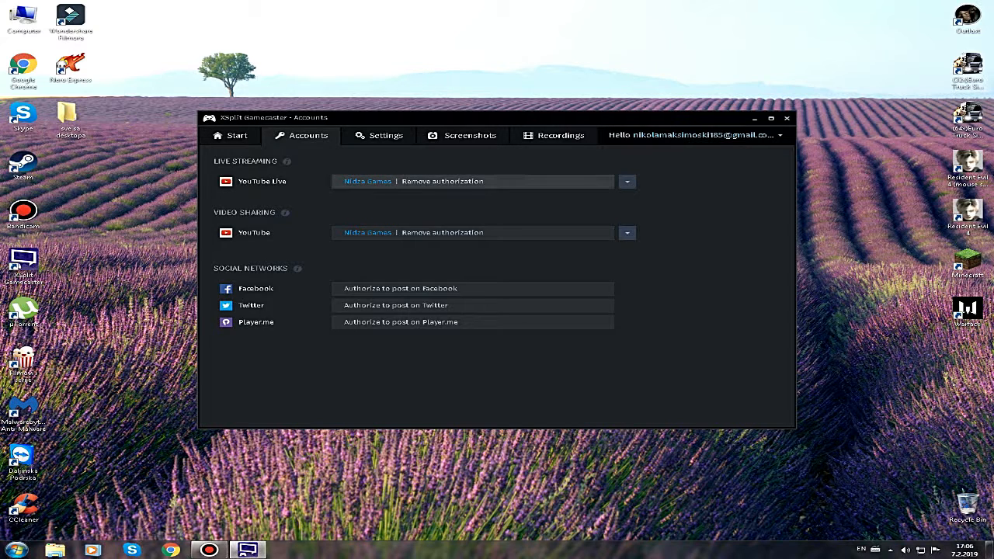
pyautogui.click(380, 135)
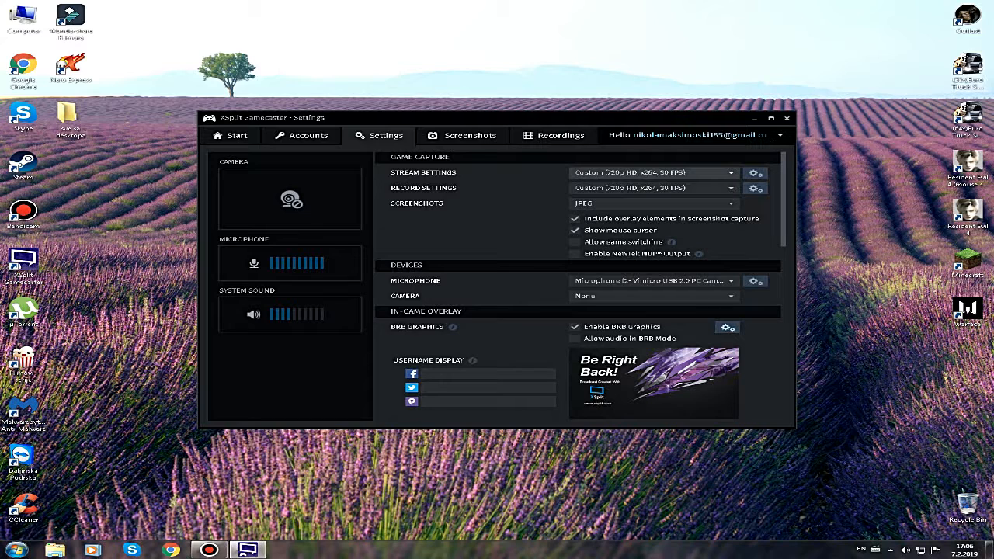
# Step: Set both the stream settings and the record settings to Automatic
pyautogui.click(730, 173)
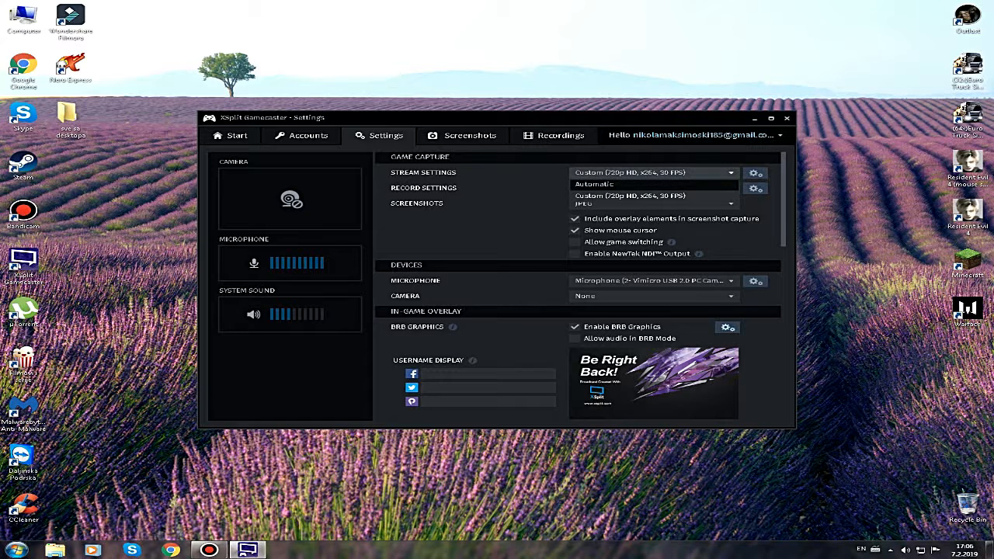
pyautogui.click(594, 184)
pyautogui.click(730, 188)
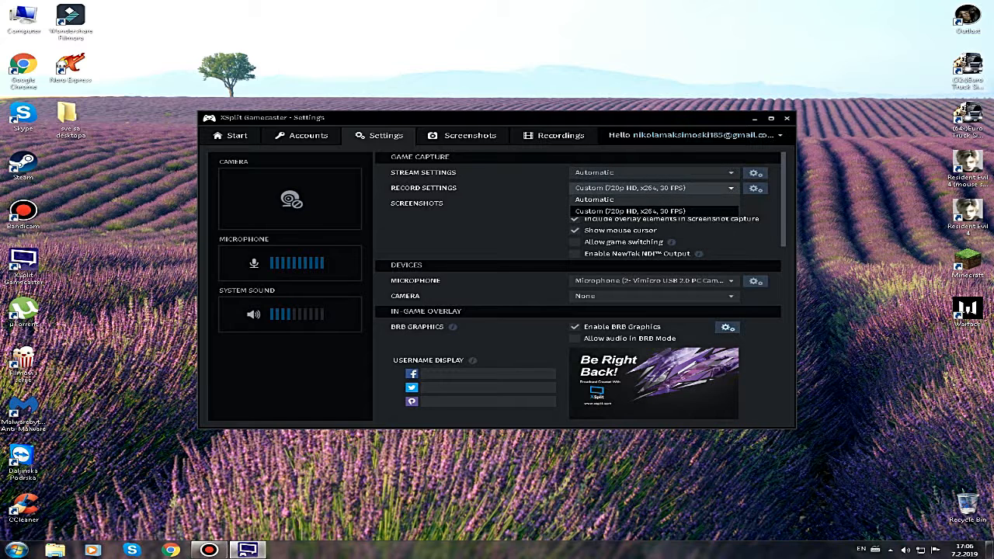
pyautogui.click(595, 200)
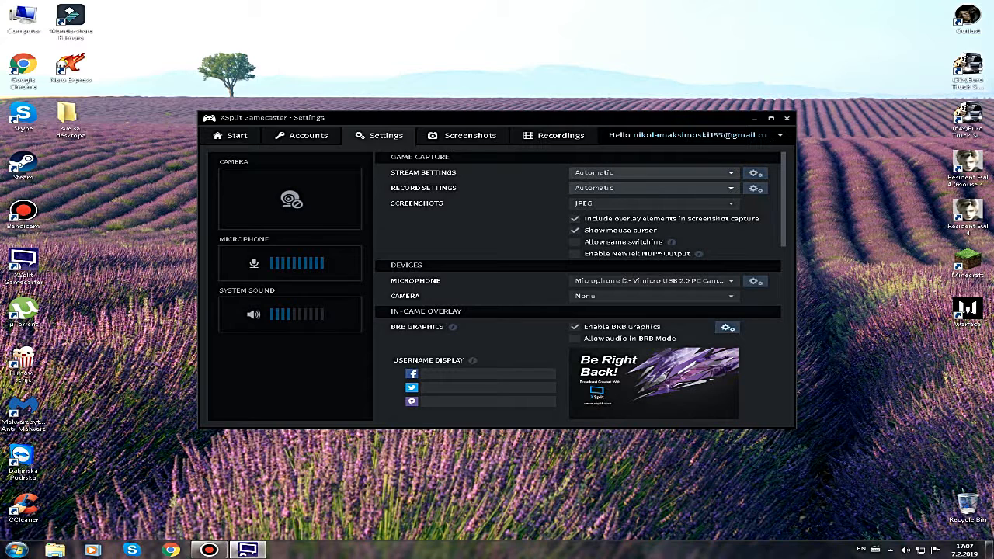
# Step: Switch the stream settings to Custom with 720p HD resolution and the AMD VCE (uses iGPU or dGPU) codec
pyautogui.click(654, 173)
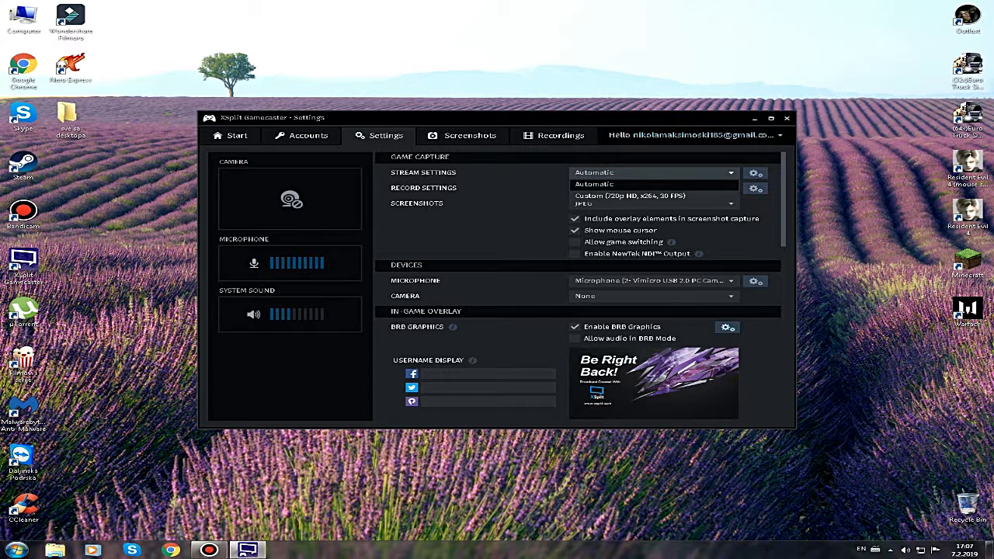
pyautogui.click(630, 196)
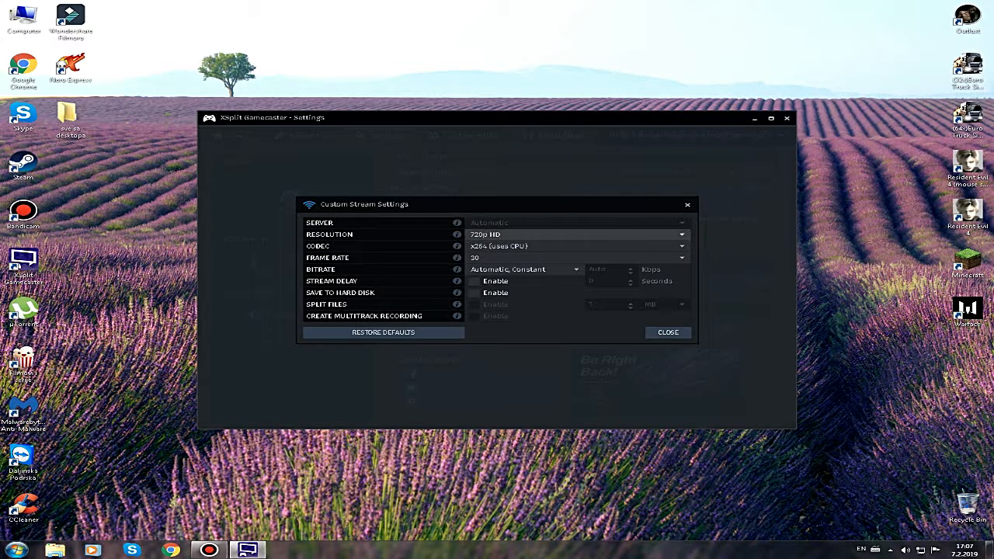
pyautogui.click(590, 234)
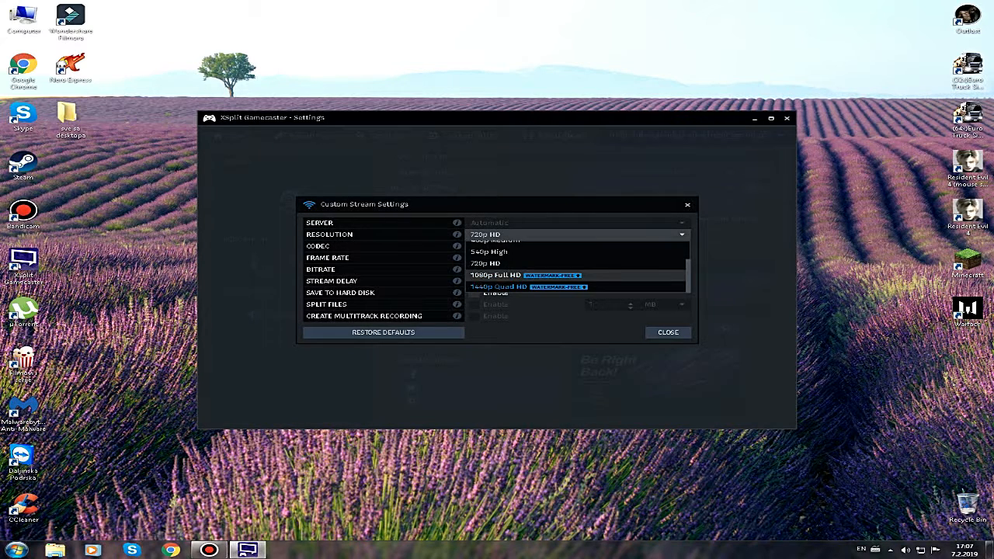
pyautogui.click(590, 261)
pyautogui.click(575, 246)
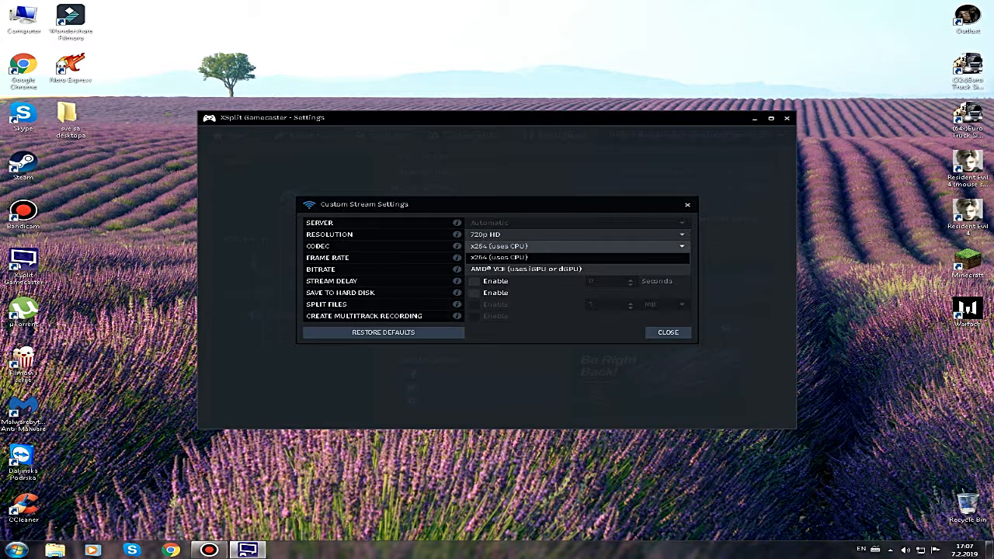
pyautogui.click(525, 269)
pyautogui.click(544, 257)
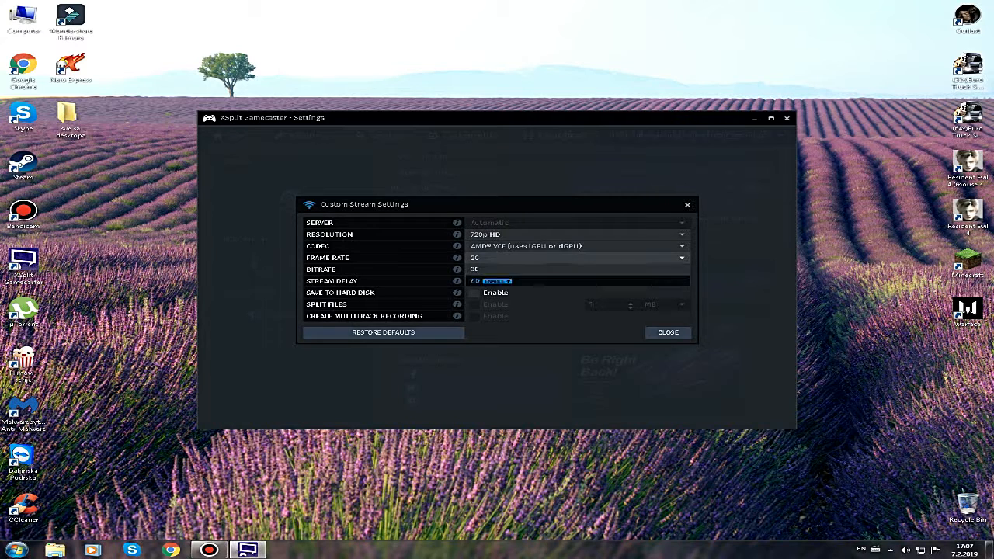
pyautogui.press('Escape')
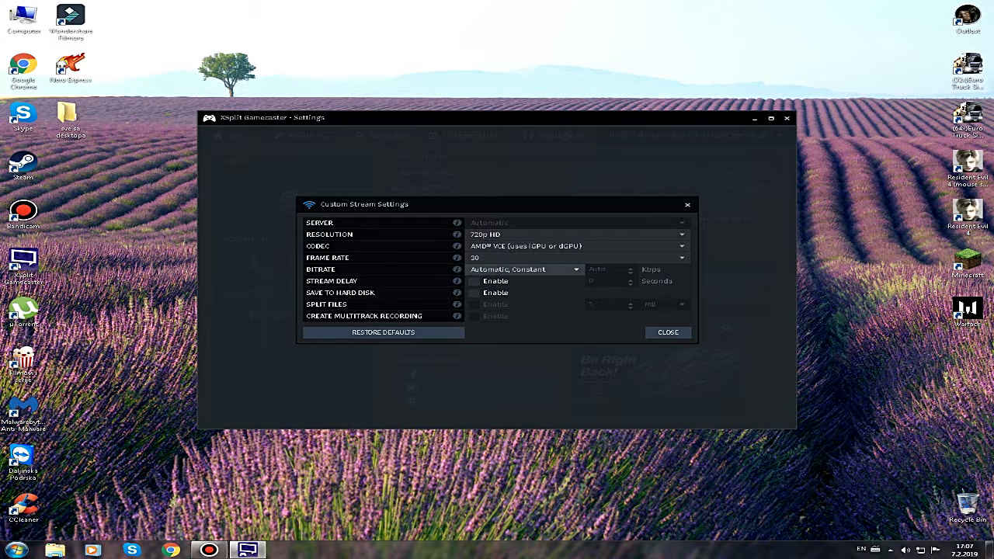
pyautogui.click(668, 331)
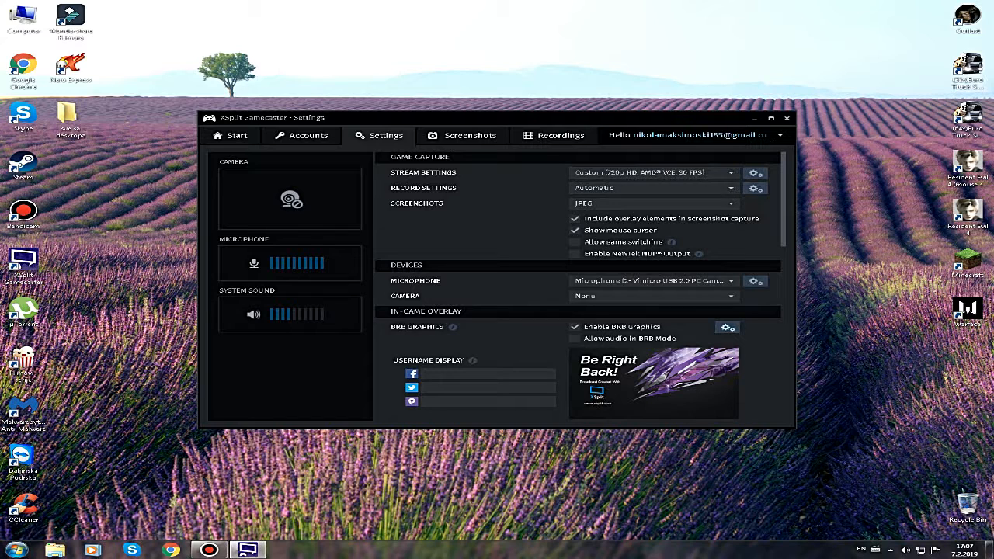
# Step: Switch the record settings to Custom with 720p HD resolution, AMD VCE codec, 30 frame rate and Very High quality
pyautogui.click(653, 188)
pyautogui.click(652, 211)
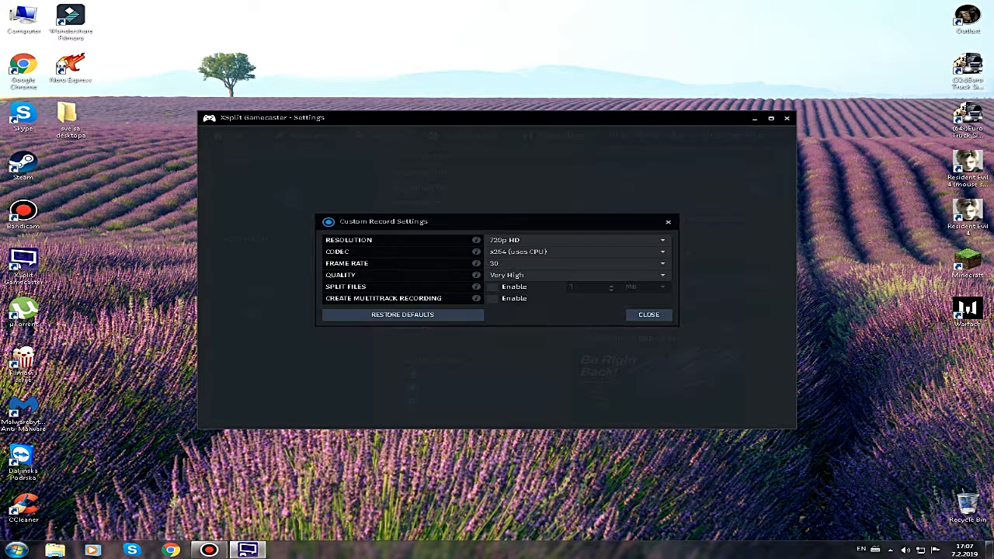
pyautogui.click(575, 240)
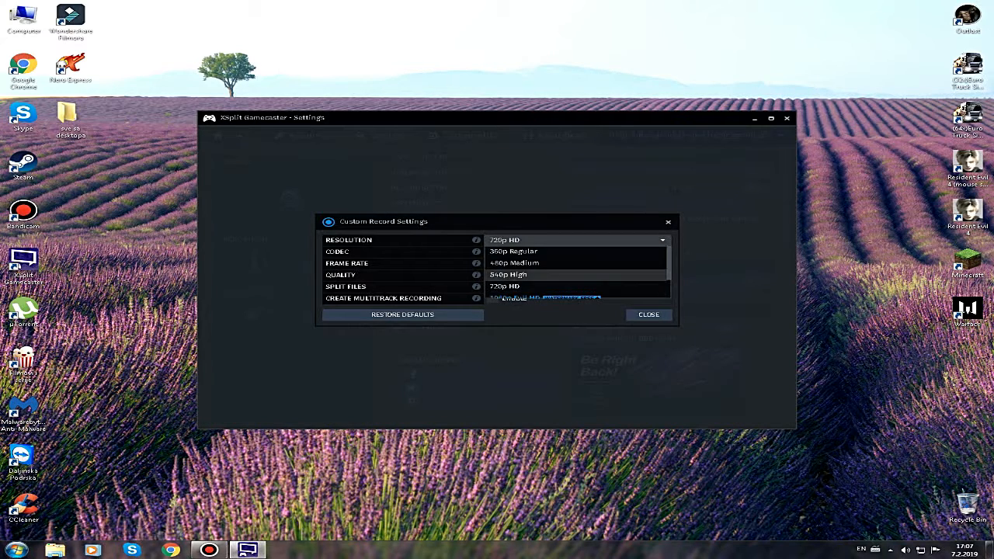
pyautogui.click(574, 287)
pyautogui.click(574, 251)
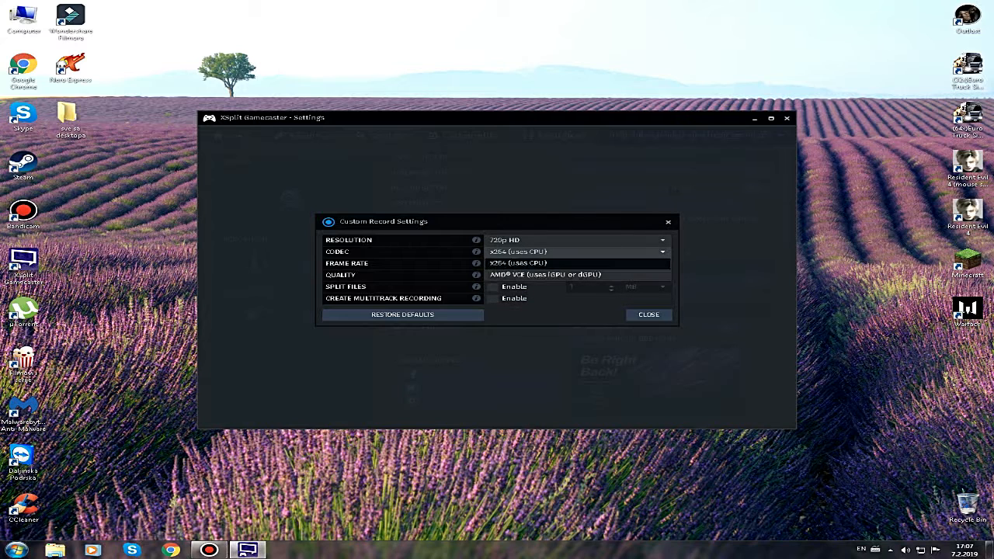
pyautogui.click(545, 275)
pyautogui.click(574, 263)
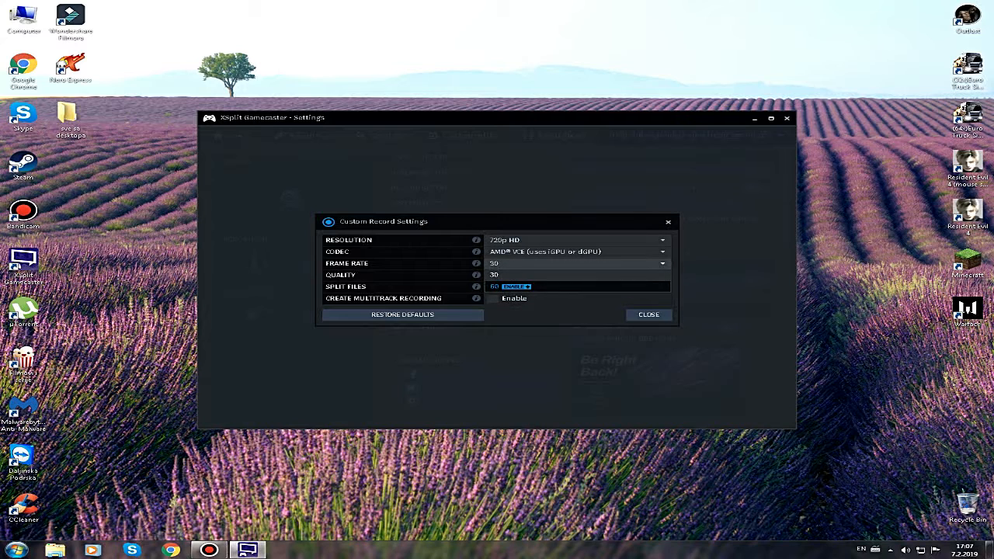
pyautogui.click(549, 275)
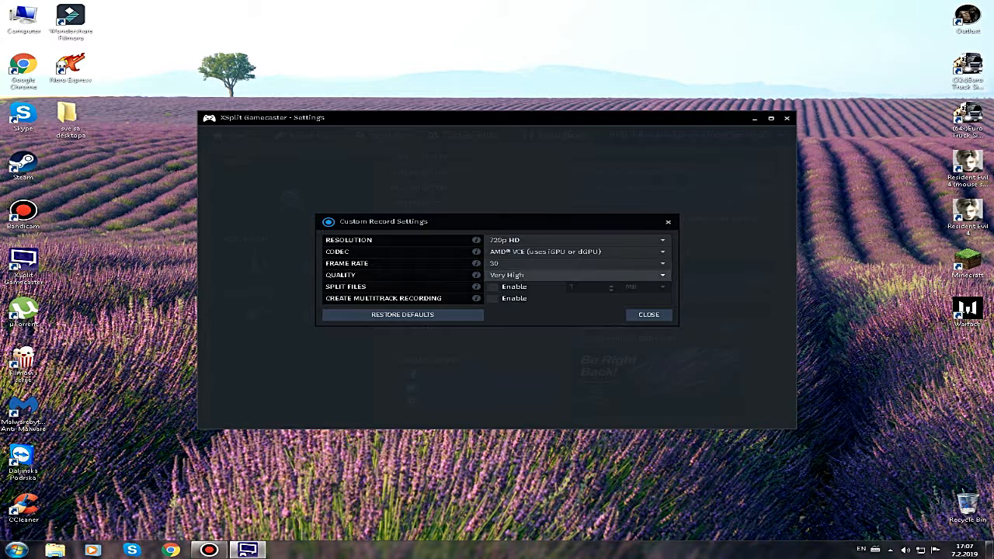
pyautogui.click(575, 275)
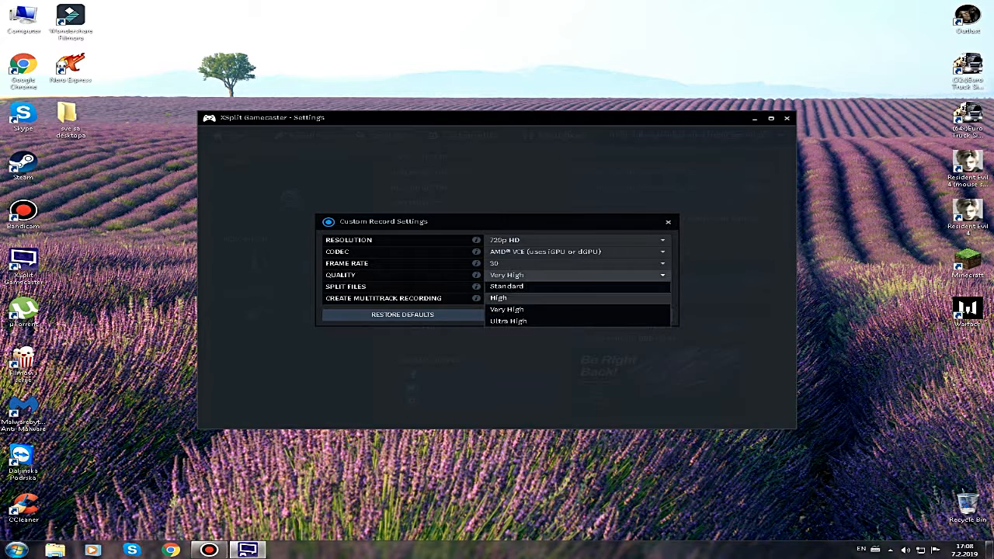
pyautogui.click(528, 309)
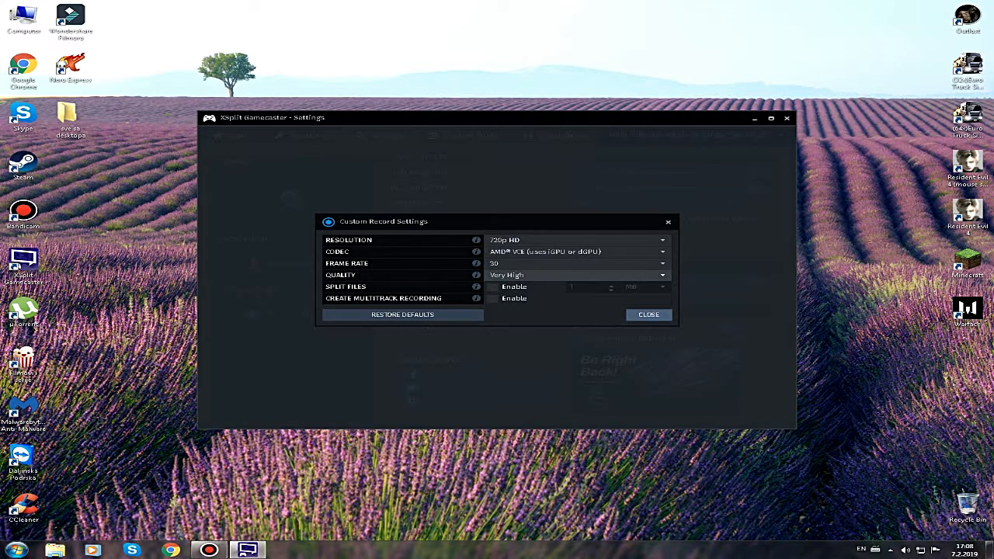
pyautogui.click(649, 315)
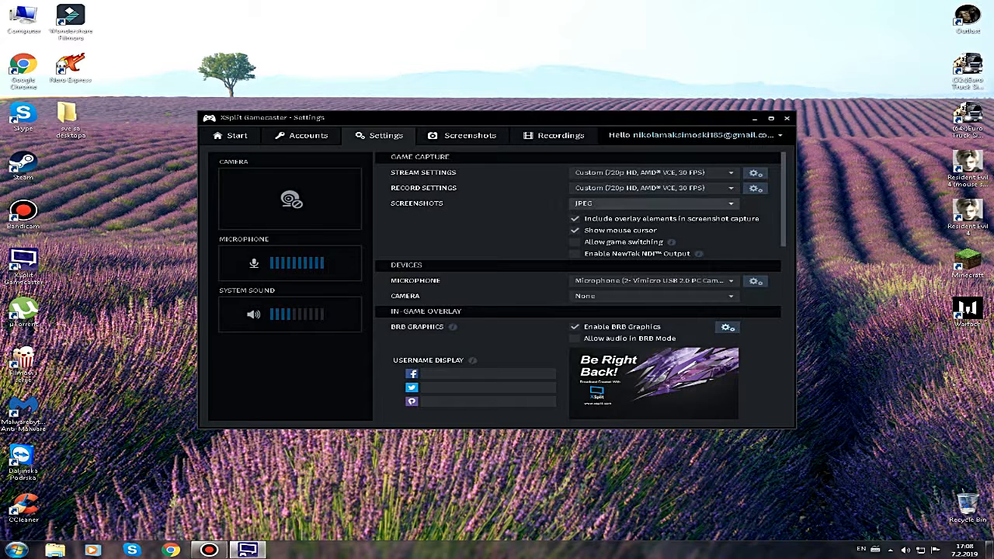
# Step: Examine the available screenshot formats and microphone devices in the settings, keeping the current choices
pyautogui.click(652, 203)
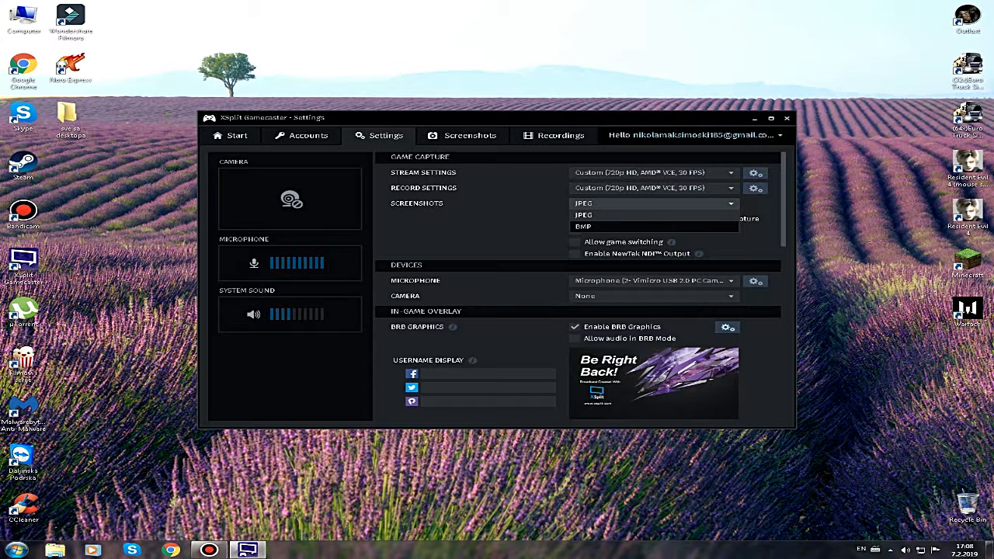
pyautogui.press('Escape')
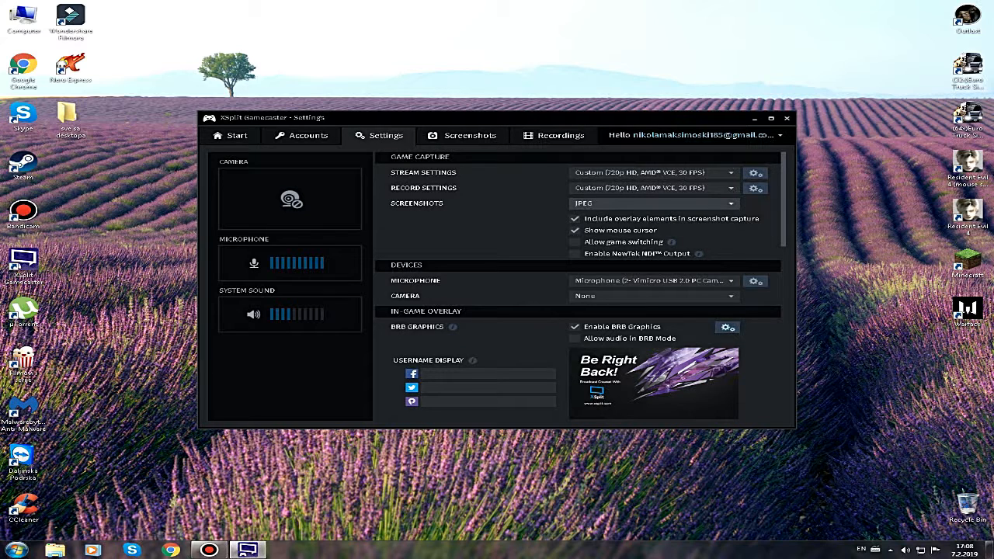
pyautogui.scroll(-1, 580, 286)
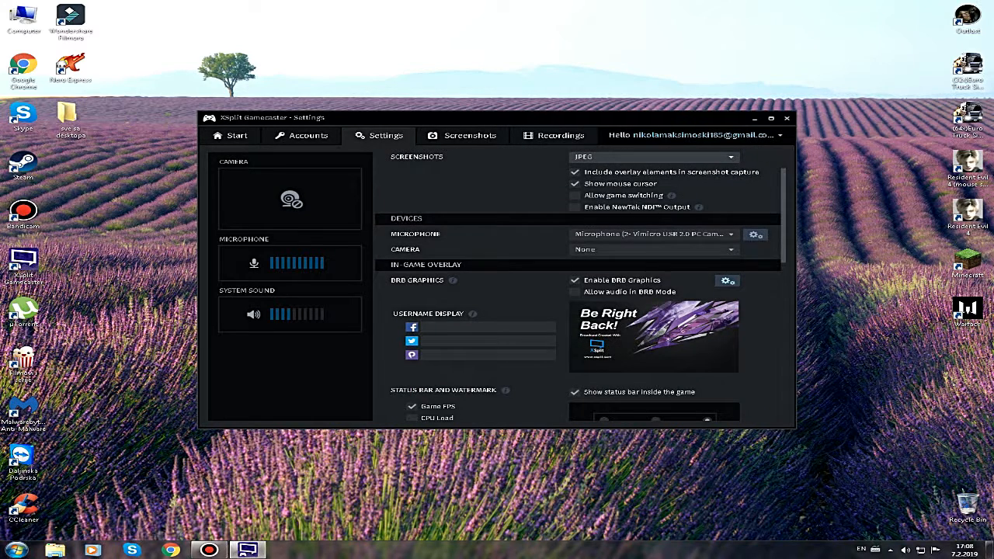
pyautogui.scroll(1, 580, 285)
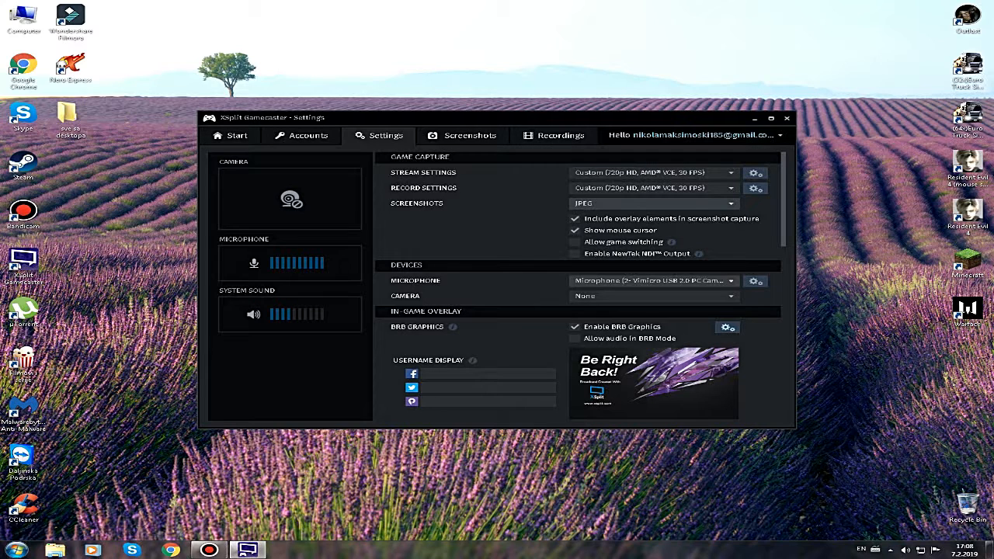
pyautogui.click(652, 281)
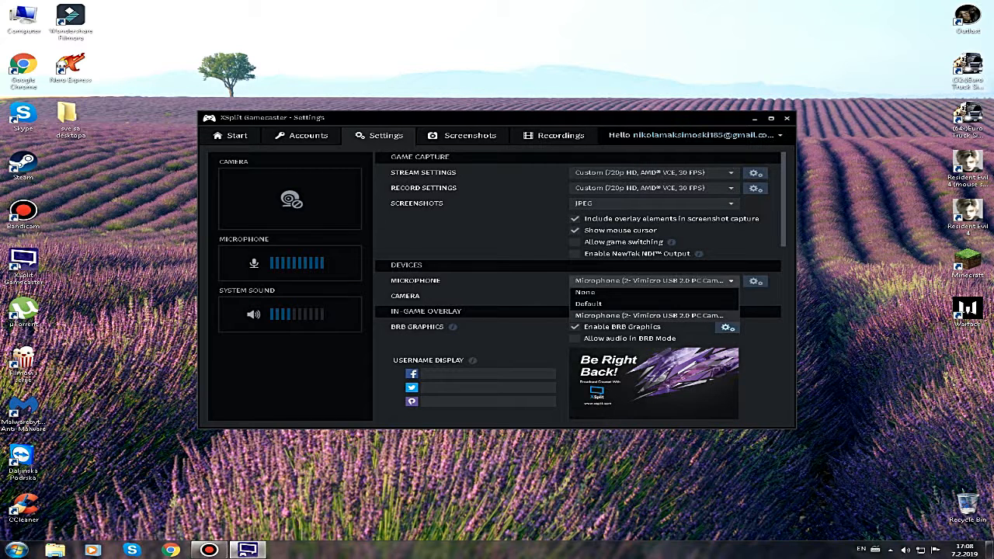
pyautogui.press('Escape')
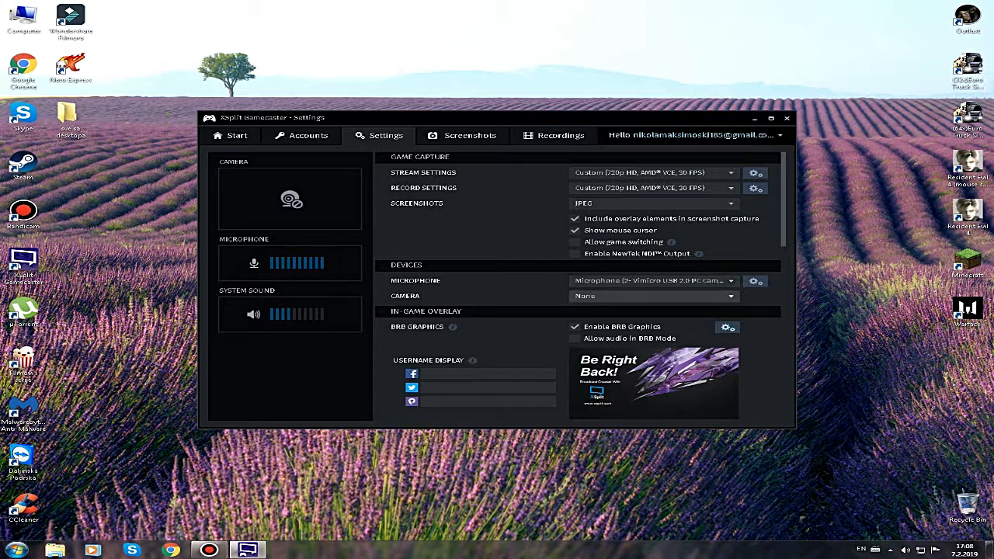
# Step: Try the Vimicro USB 2.0 PC Camera (Venus) as the camera device, and set the camera back to None
pyautogui.click(652, 296)
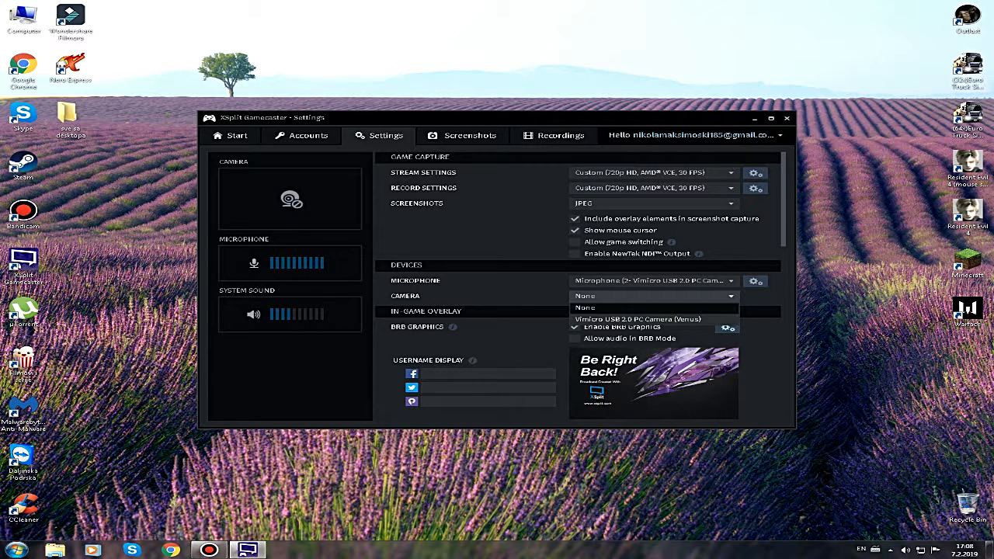
pyautogui.click(638, 319)
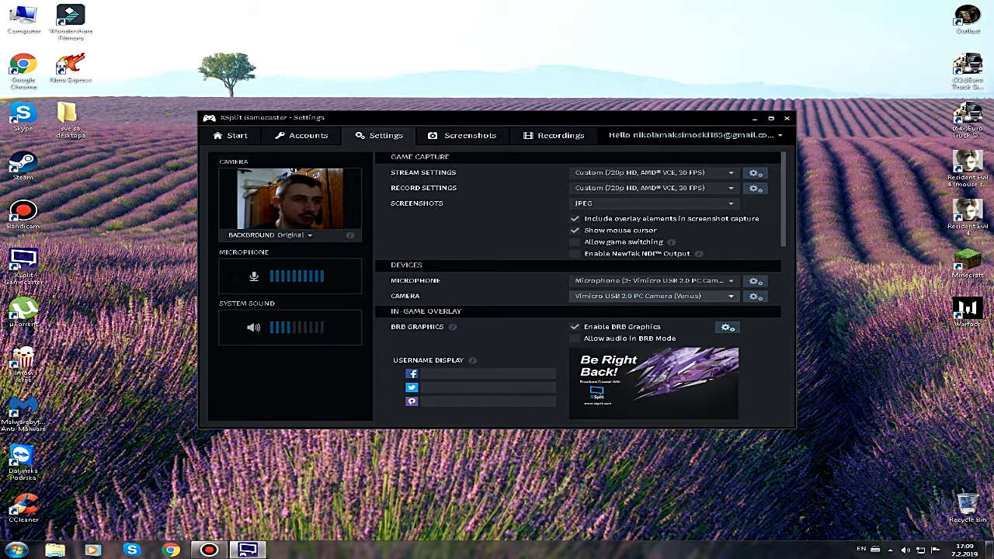
pyautogui.click(652, 296)
pyautogui.click(585, 308)
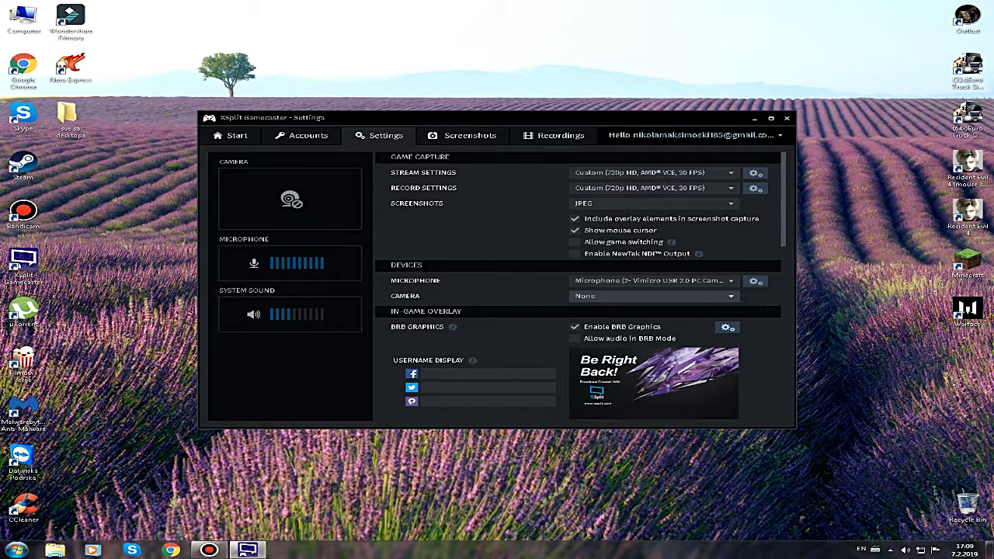
# Step: Place the in-game status bar and watermark in the upper-left corner of the game picture
pyautogui.scroll(-3, 578, 287)
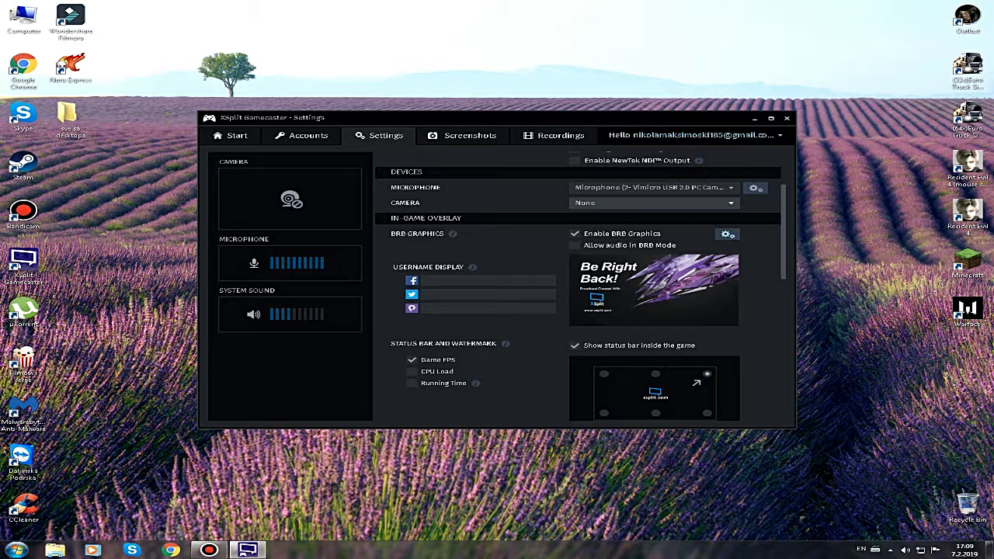
pyautogui.scroll(-3, 579, 287)
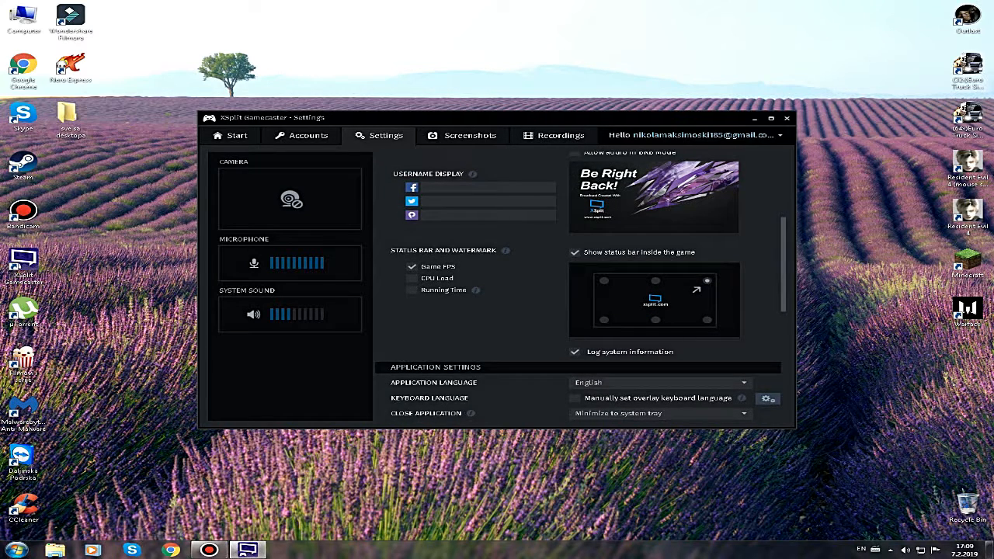
pyautogui.scroll(-2, 581, 284)
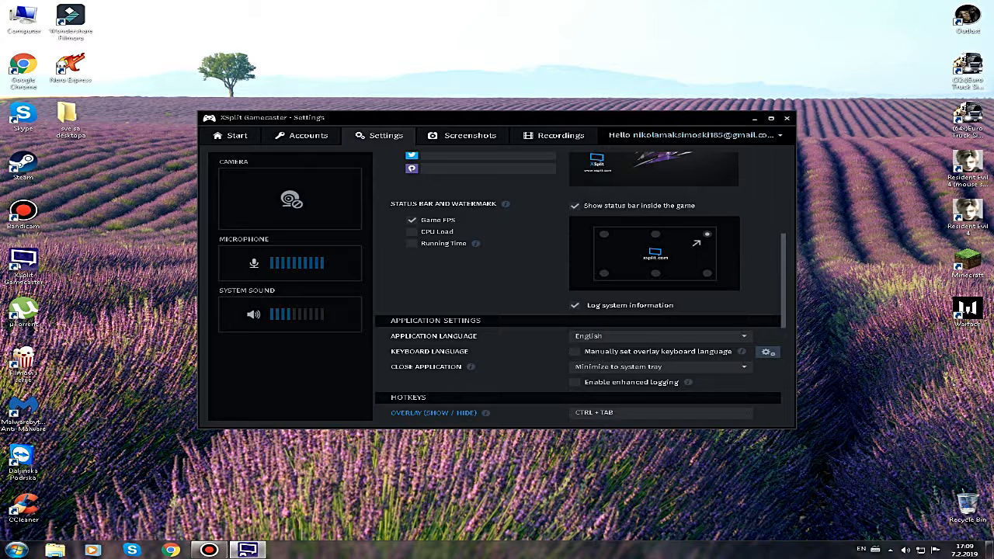
pyautogui.click(604, 234)
# Step: Try F7 as the Record (Start / Stop) hotkey and clear the assignment again
pyautogui.scroll(-3, 579, 287)
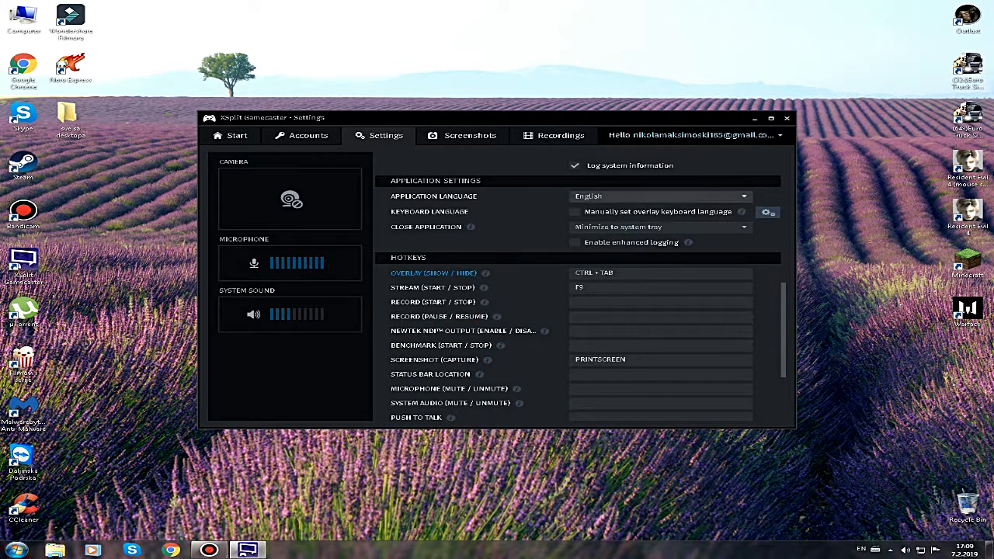
pyautogui.scroll(-1, 581, 286)
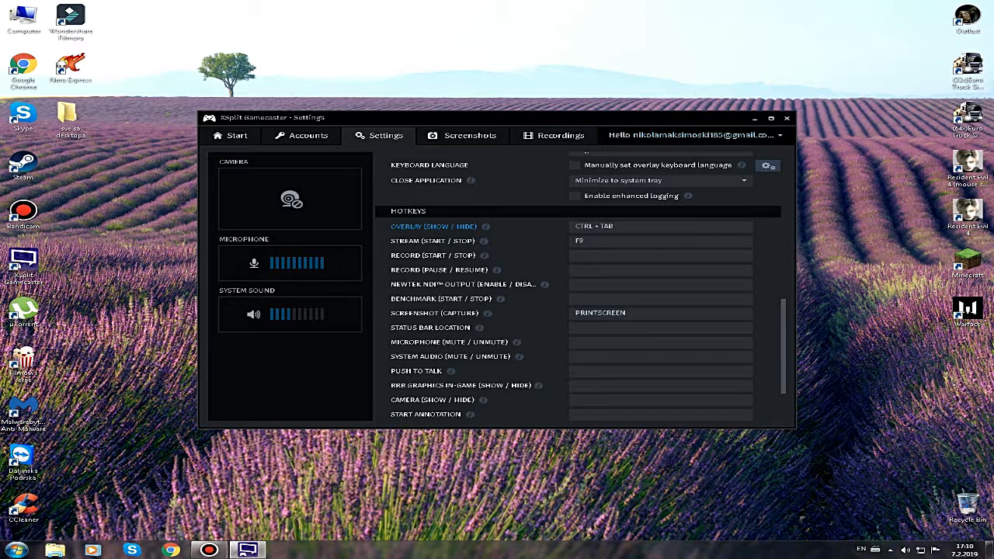
pyautogui.click(660, 256)
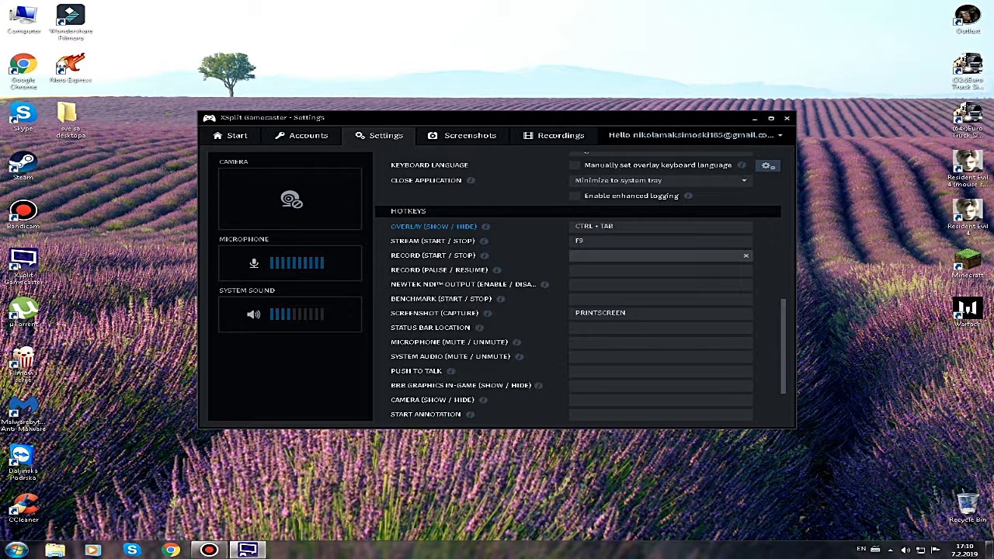
pyautogui.press('F7')
pyautogui.click(746, 256)
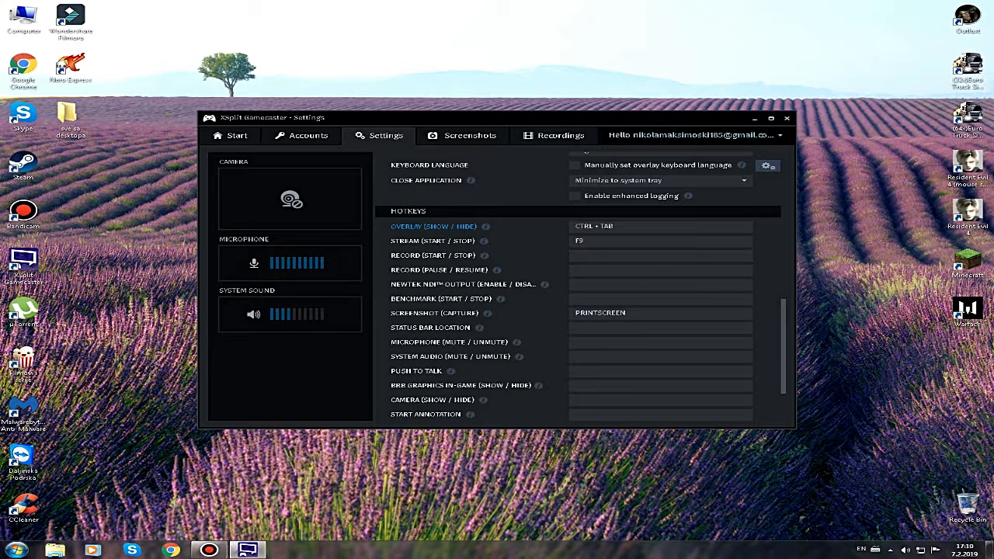
# Step: Look through the remaining hotkey entries and go back to the game capture settings
pyautogui.scroll(-1, 578, 285)
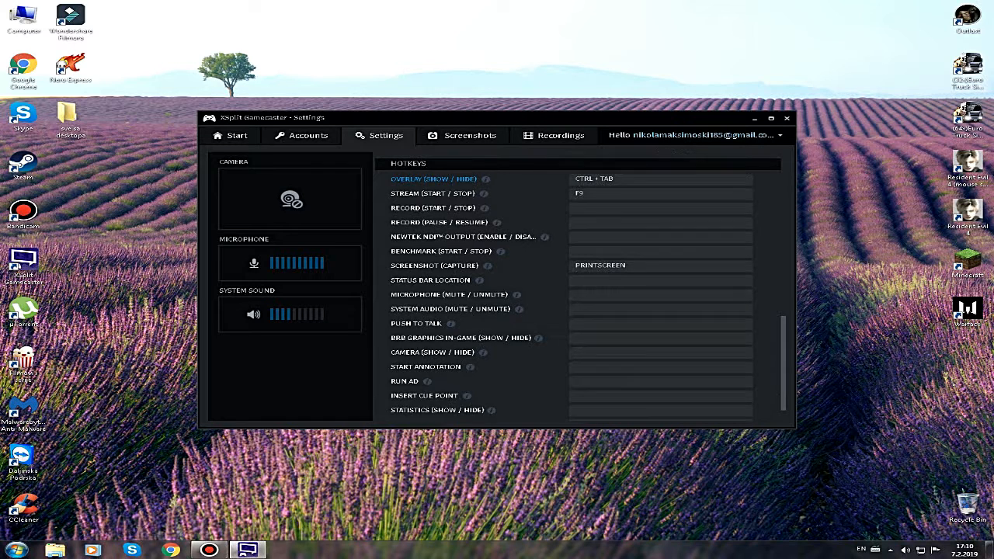
pyautogui.scroll(-1, 578, 285)
pyautogui.scroll(3, 545, 347)
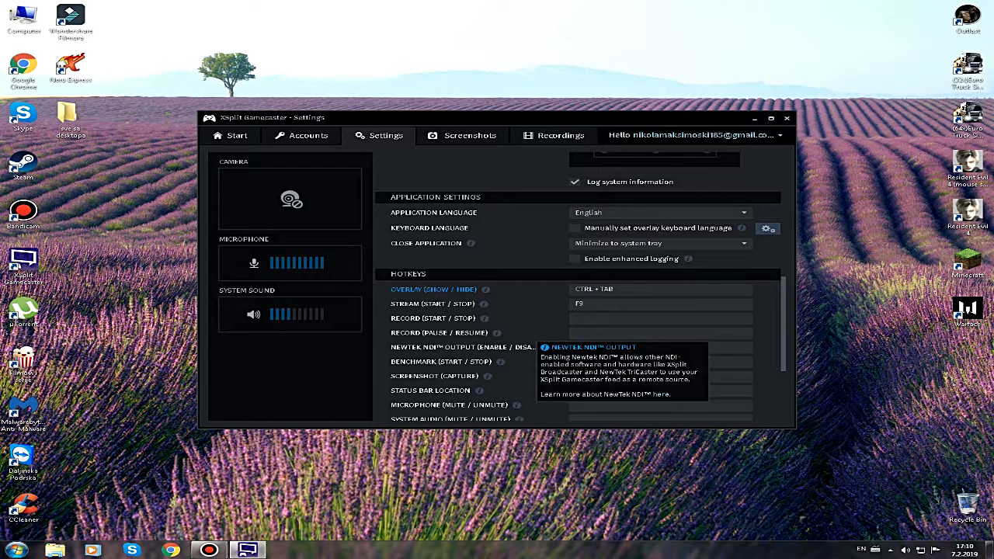
pyautogui.scroll(5, 544, 347)
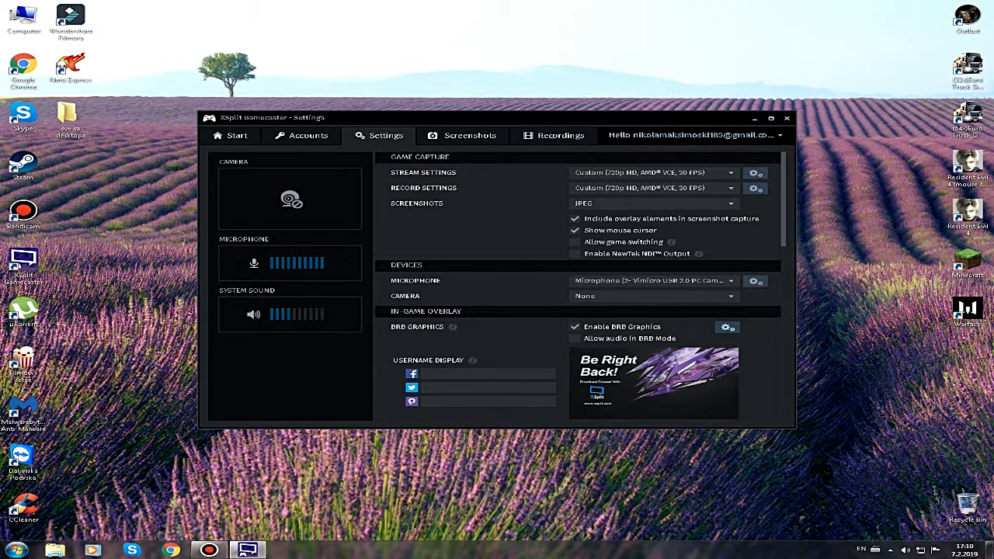
# Step: Review the screenshots and recordings pages with their save locations, and check the authorized streaming and sharing accounts
pyautogui.click(464, 135)
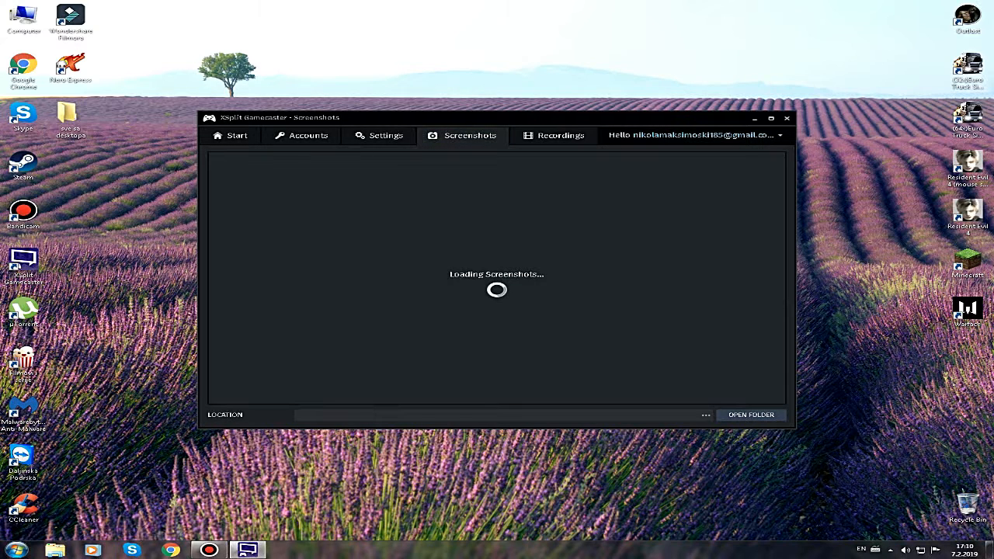
pyautogui.click(554, 135)
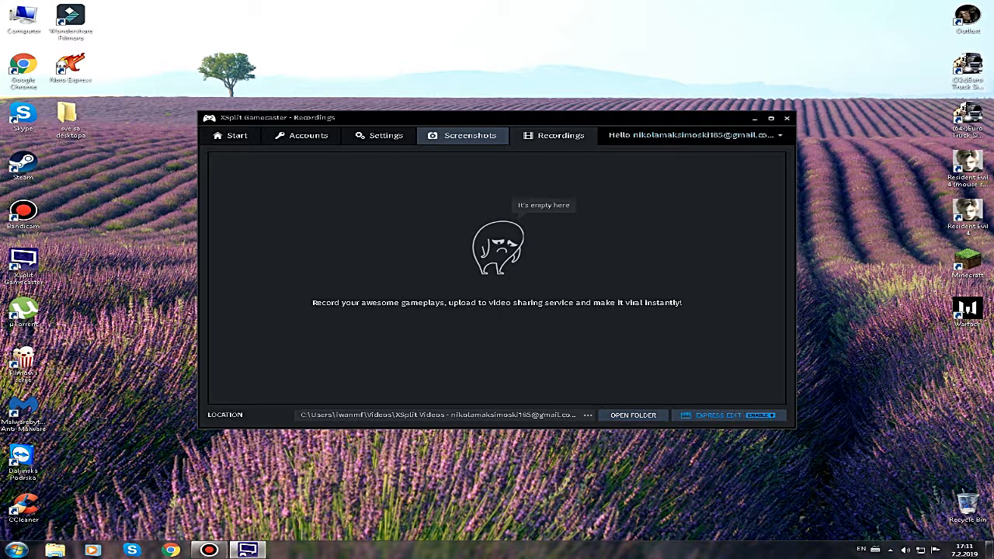
pyautogui.click(464, 135)
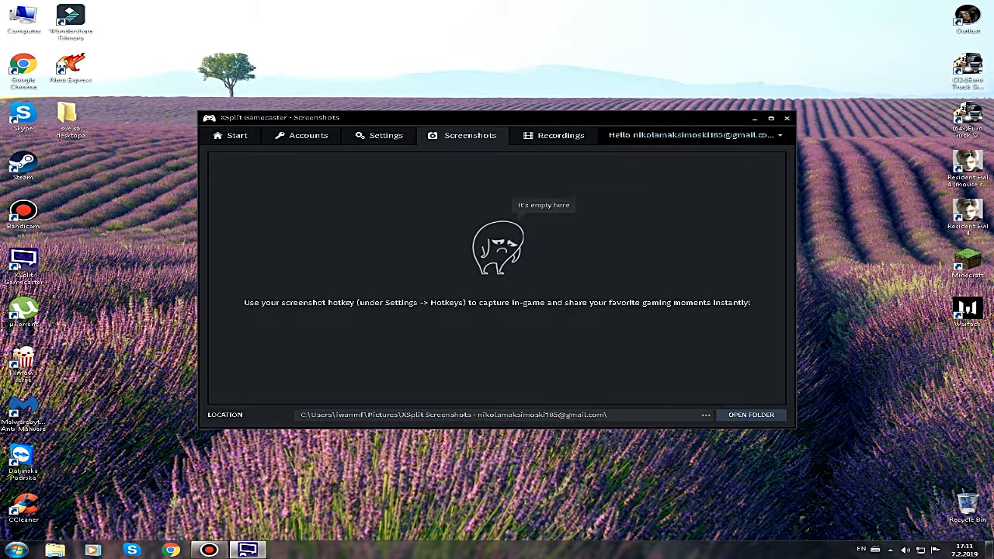
pyautogui.click(380, 135)
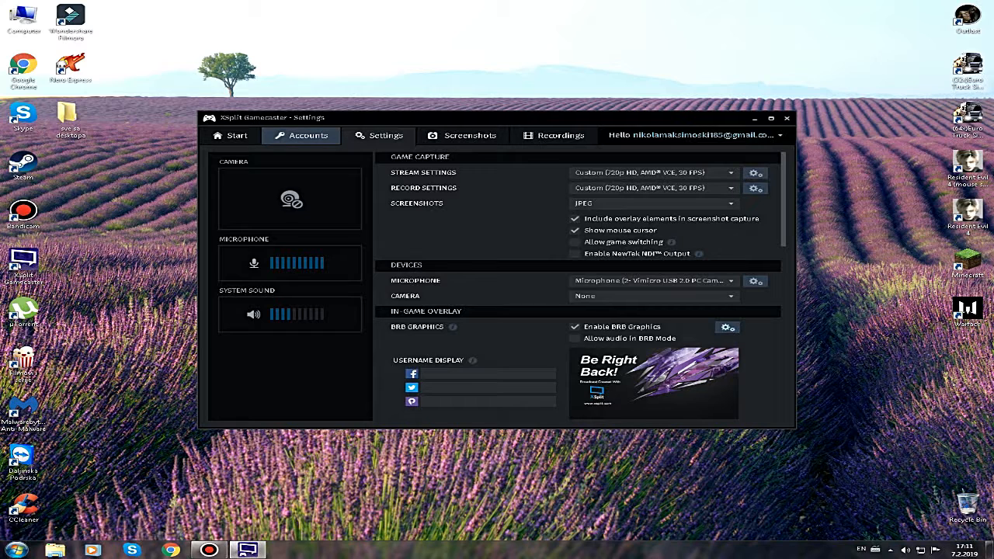
pyautogui.click(303, 135)
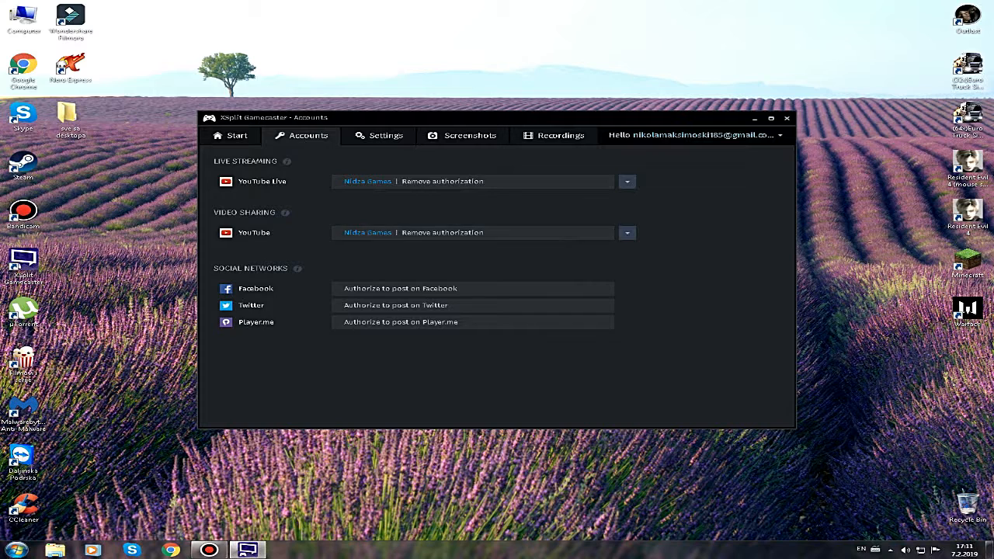
# Step: Return to the Start page and close the XSplit Gamecaster window
pyautogui.click(233, 135)
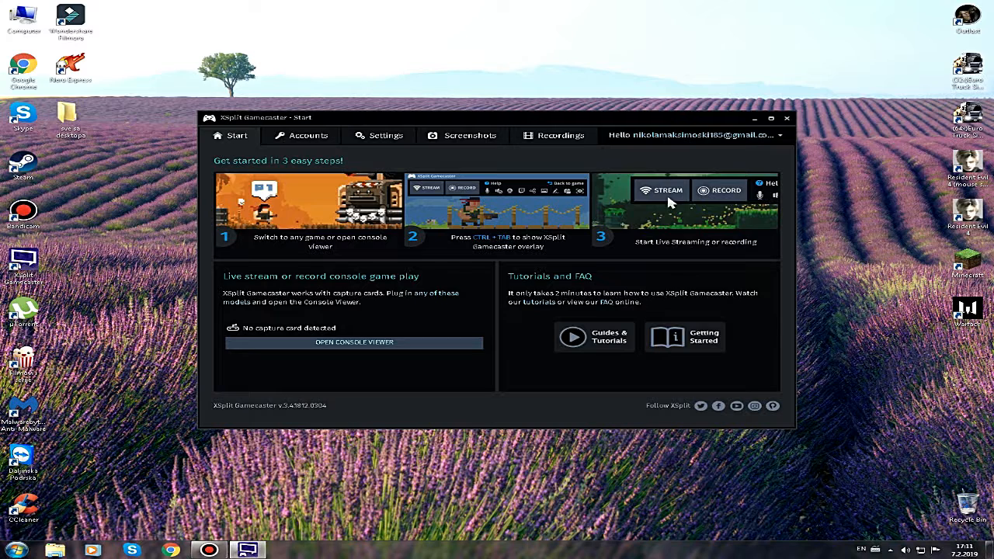
pyautogui.click(787, 118)
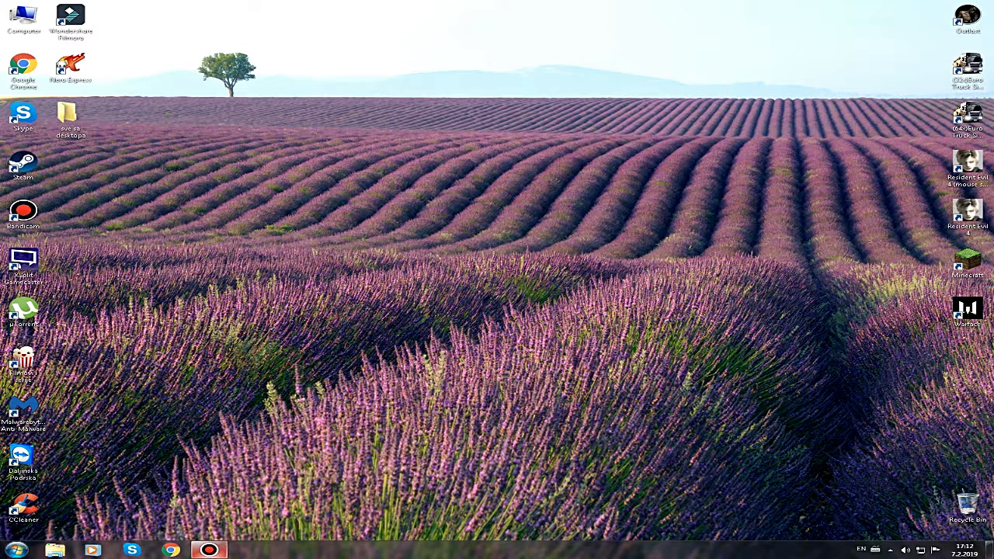
pyautogui.moveTo(208, 549)
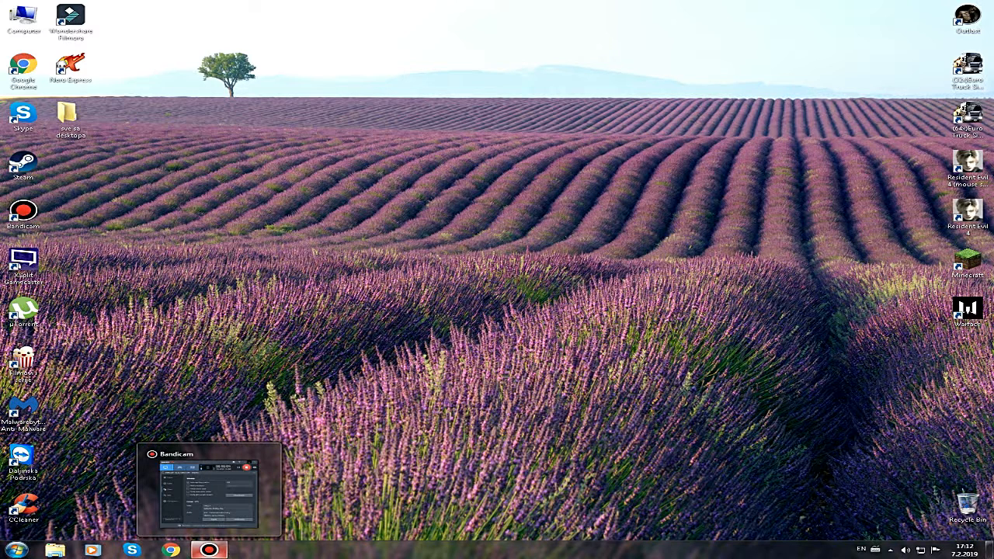